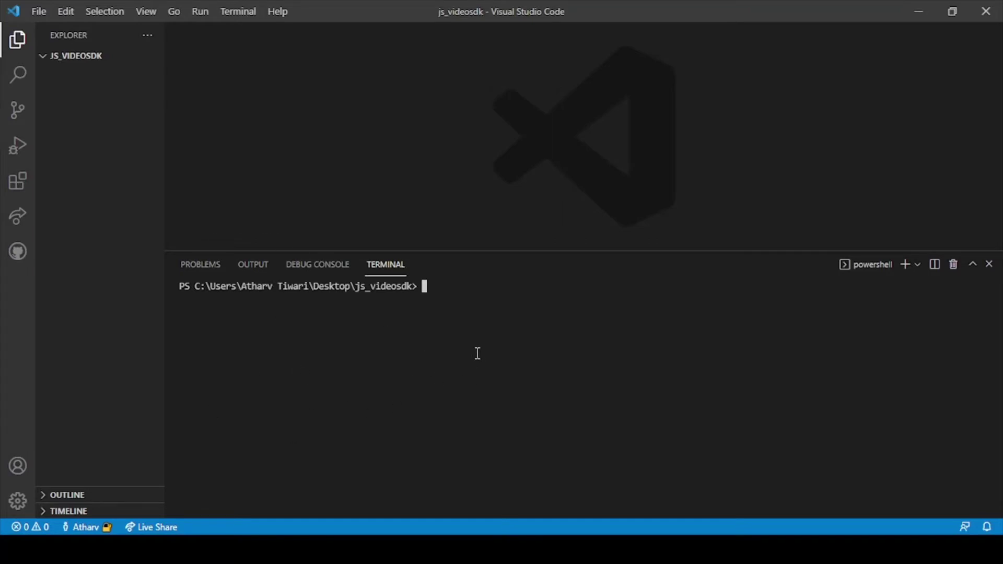
{"action": "type", "text": "git clone https://github.com/videosdk-live/videosdk-rtc-nodejs-sdk-example"}
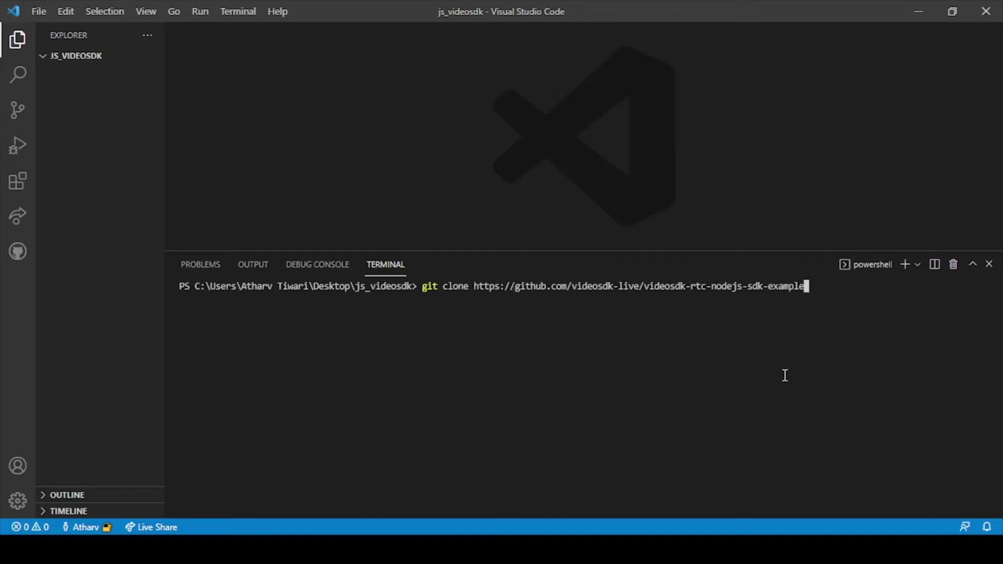
- Clone the videosdk-rtc-nodejs-sdk-example repository into js_videosdk and cd into the cloned folder
{"action": "key", "text": "Return"}
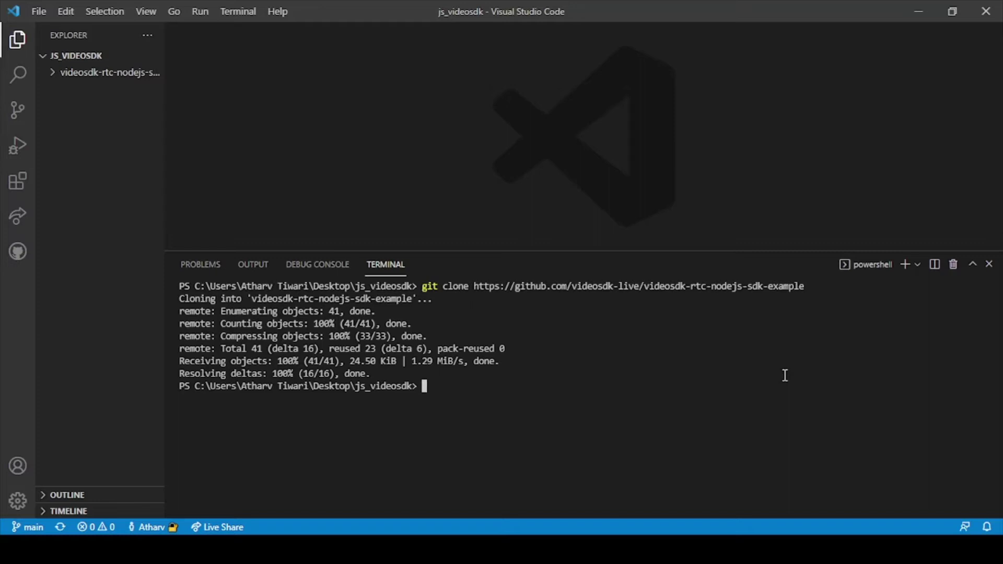
{"action": "type", "text": "cd .\\"}
{"action": "type", "text": "v"}
{"action": "key", "text": "Tab"}
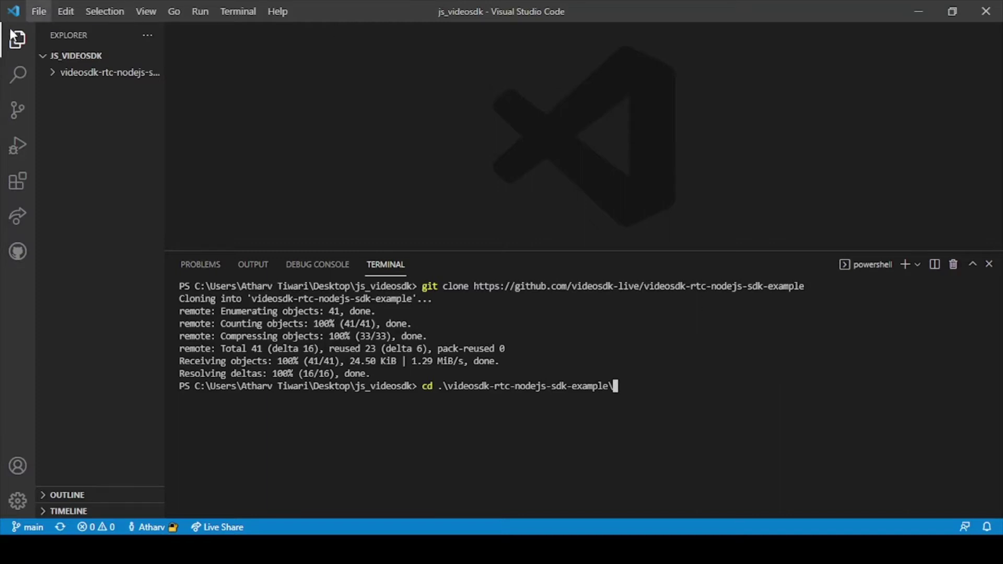
{"action": "mouse_move", "coordinate": [18, 251]}
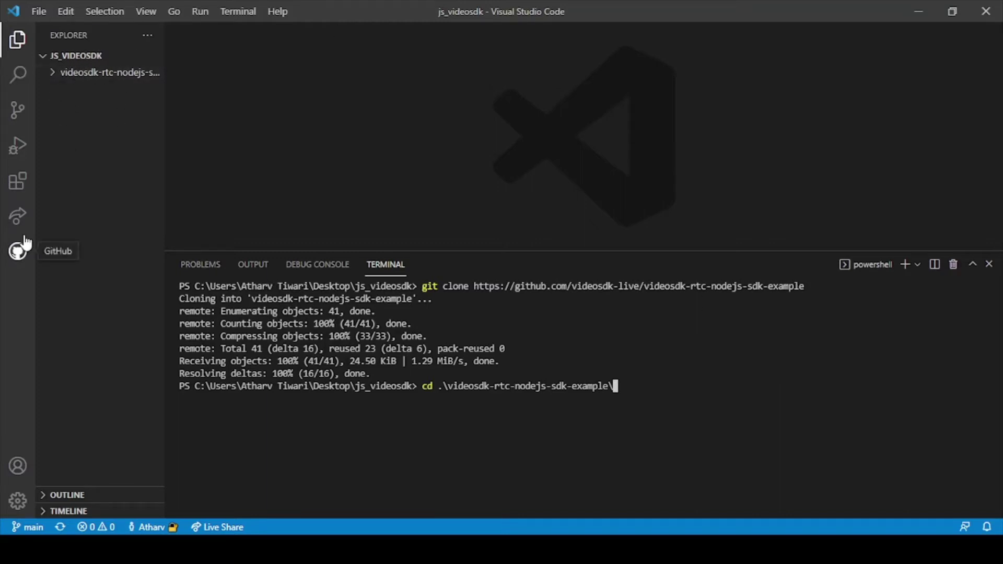
{"action": "key", "text": "Return"}
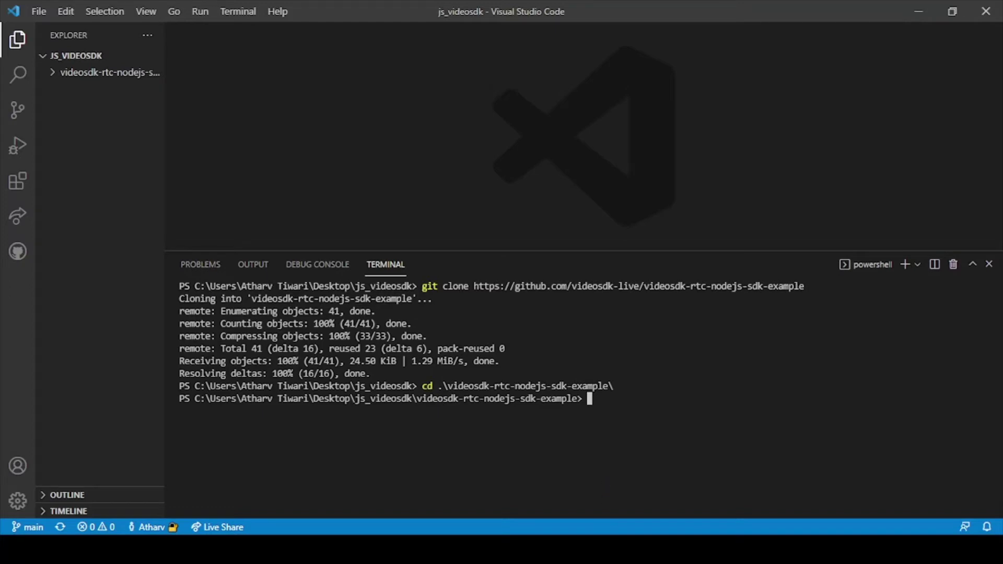
- Expand the cloned project and open its .env.example file
{"action": "left_click", "coordinate": [53, 74]}
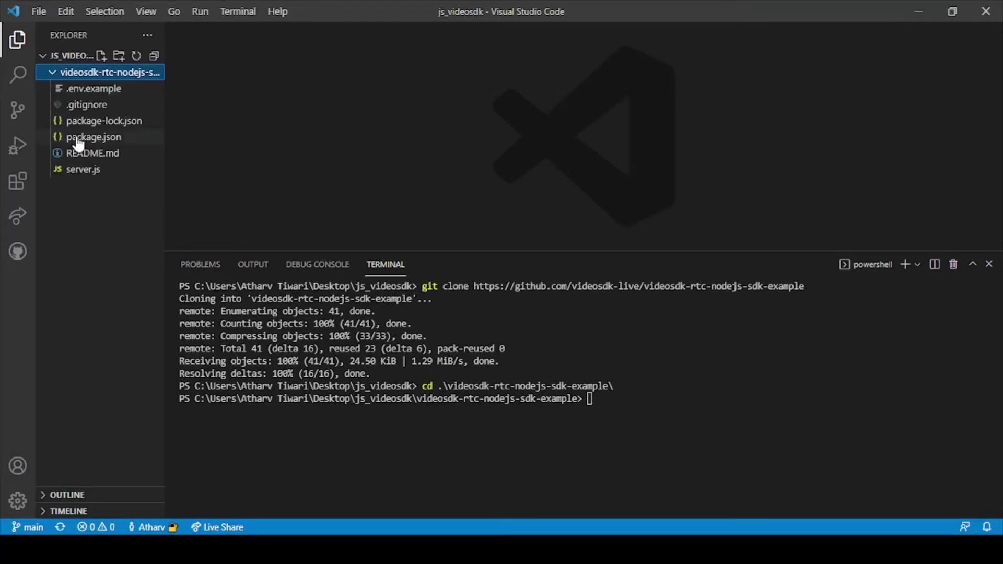
{"action": "left_click", "coordinate": [78, 91]}
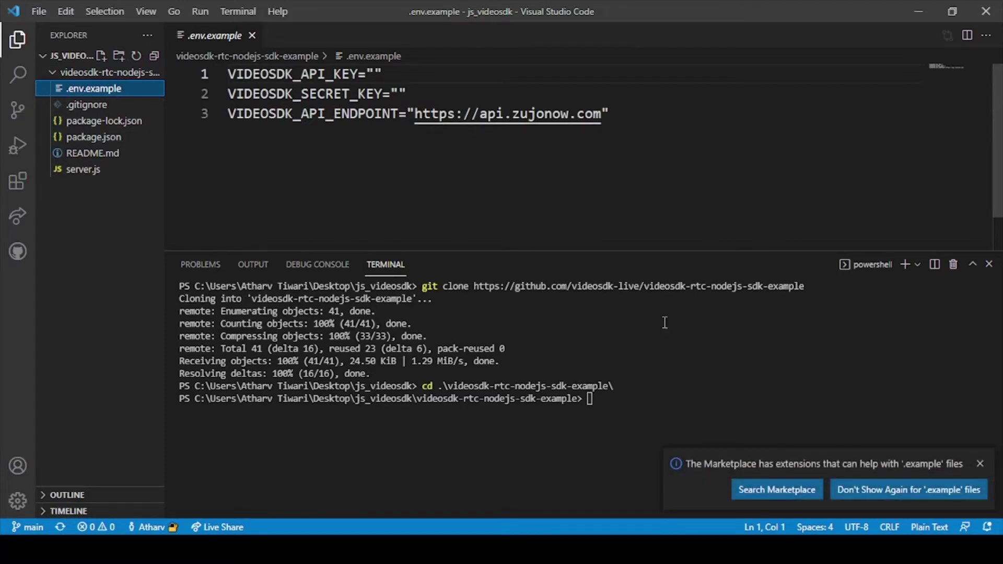
{"action": "key", "text": "alt+Tab"}
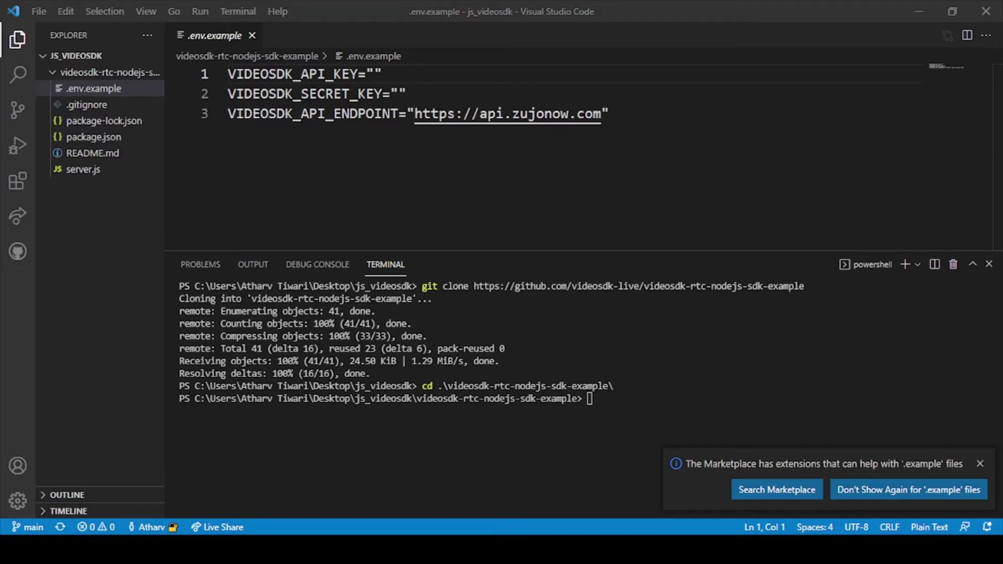
{"action": "key", "text": "alt+Tab"}
- Copy .env.example to a new .env file with cp and open .env
{"action": "left_click", "coordinate": [657, 395]}
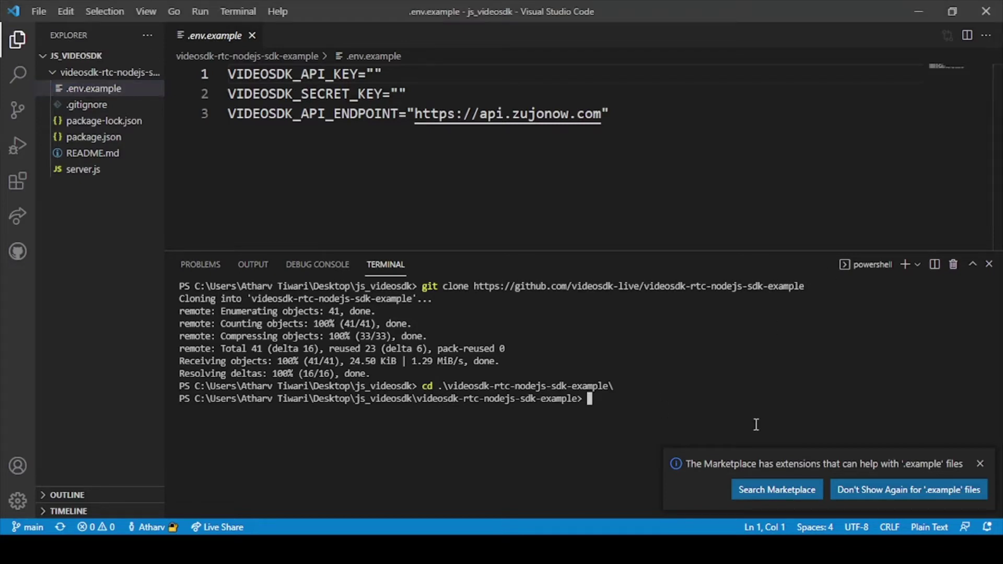
{"action": "left_click", "coordinate": [980, 464]}
{"action": "type", "text": "cp .env.example .env"}
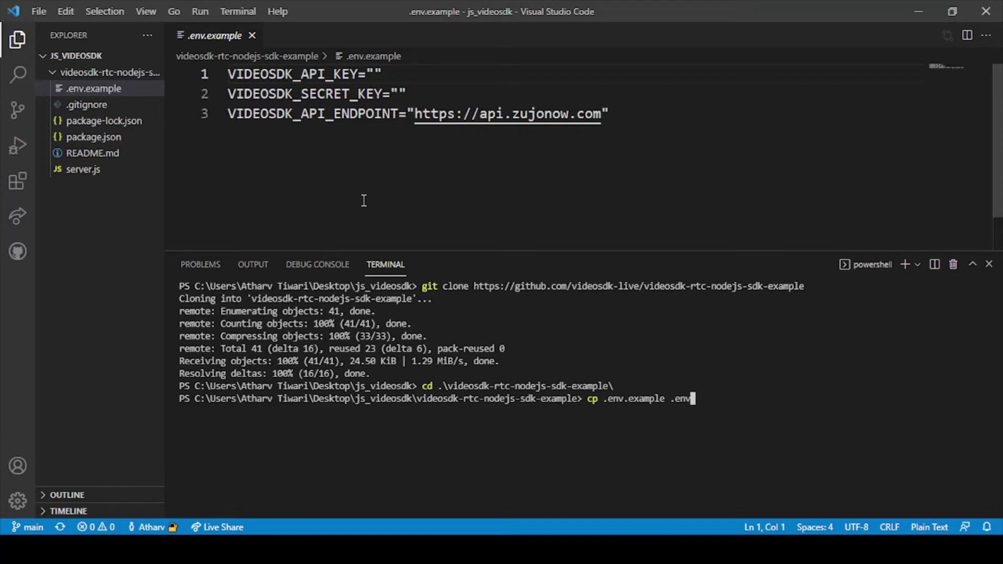
{"action": "key", "text": "Return"}
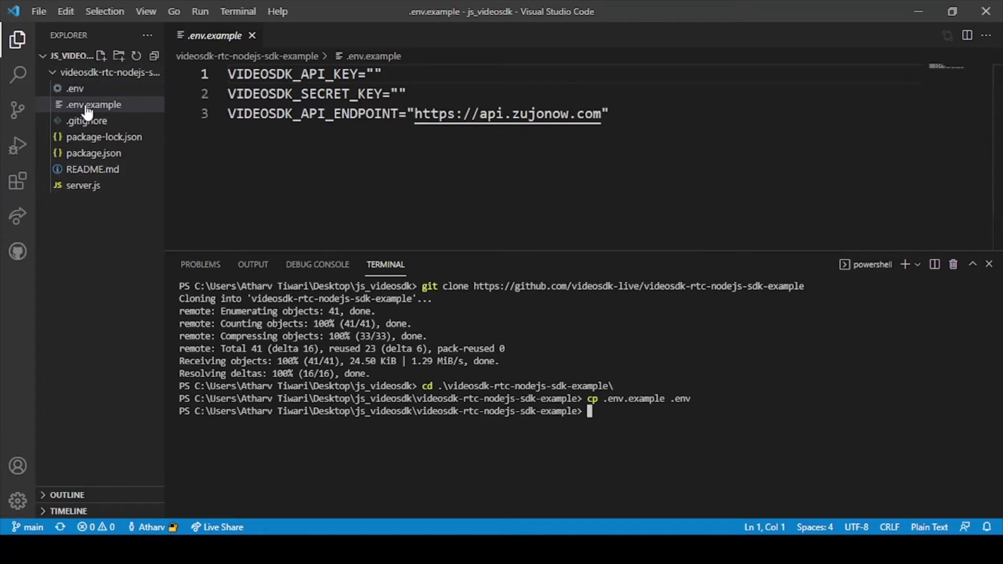
{"action": "left_click", "coordinate": [76, 91]}
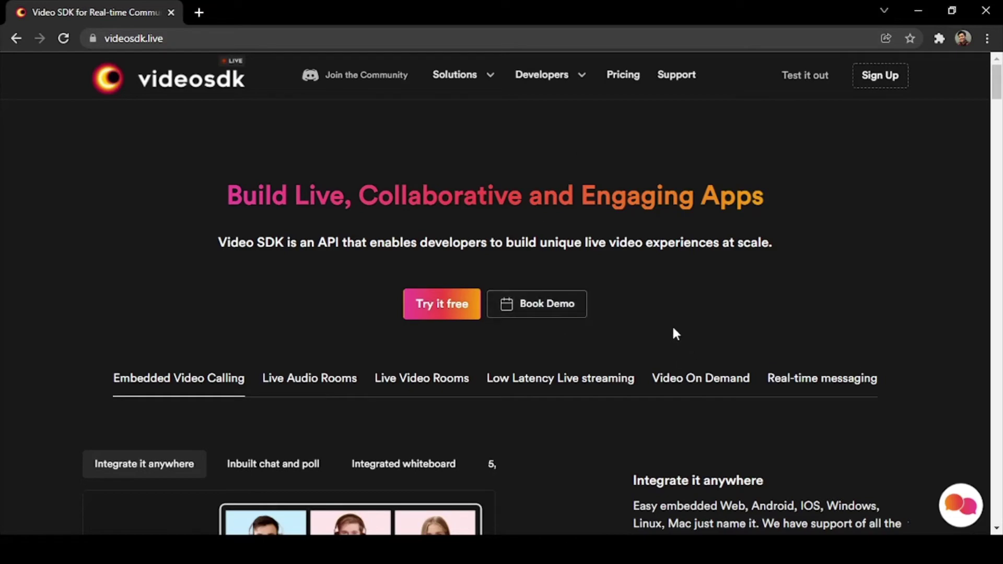
- Add a VideoSDK API key named JS_Project and copy it to the clipboard
{"action": "left_click", "coordinate": [873, 85]}
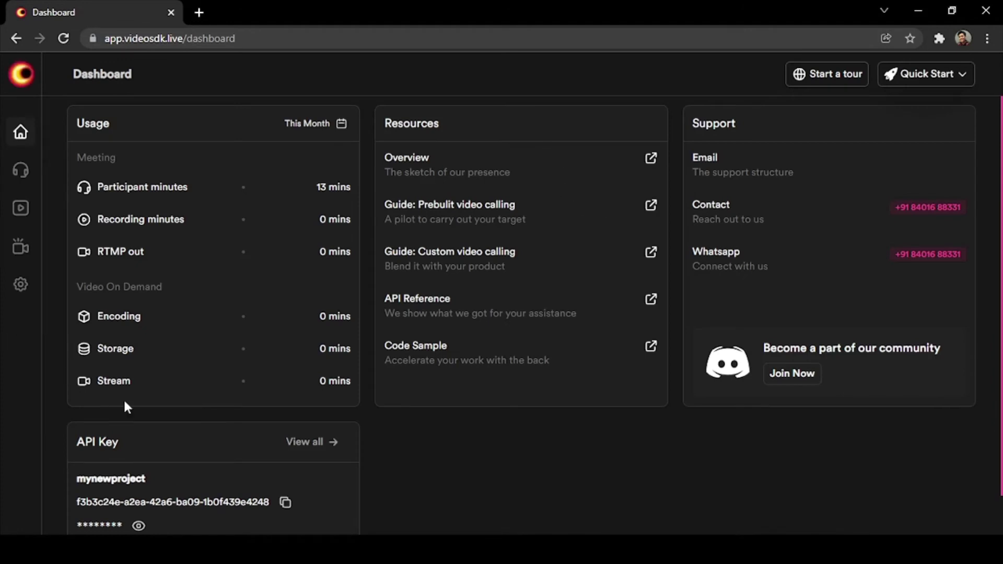
{"action": "scroll", "coordinate": [170, 387], "scroll_direction": "down", "scroll_amount": 1}
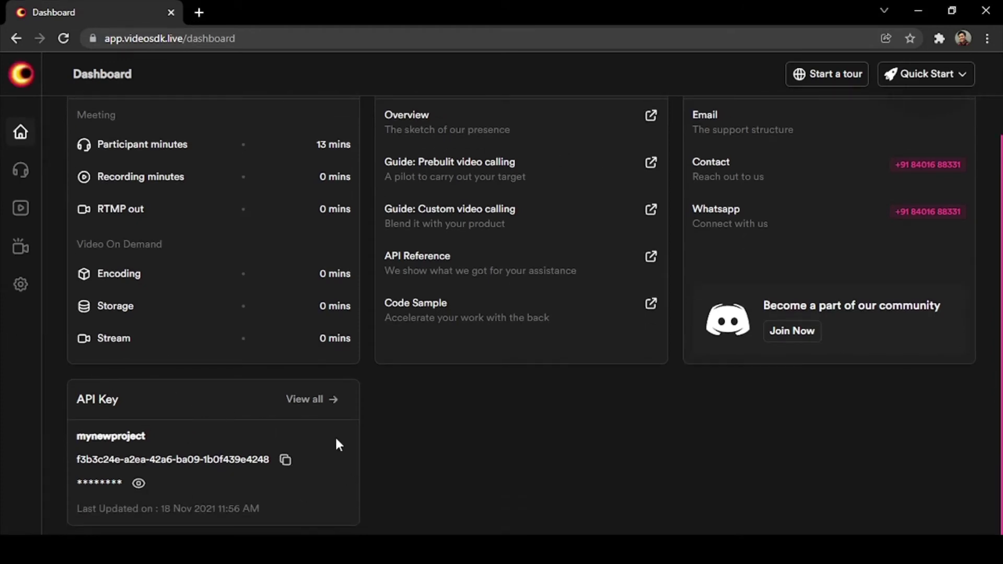
{"action": "left_click", "coordinate": [316, 398]}
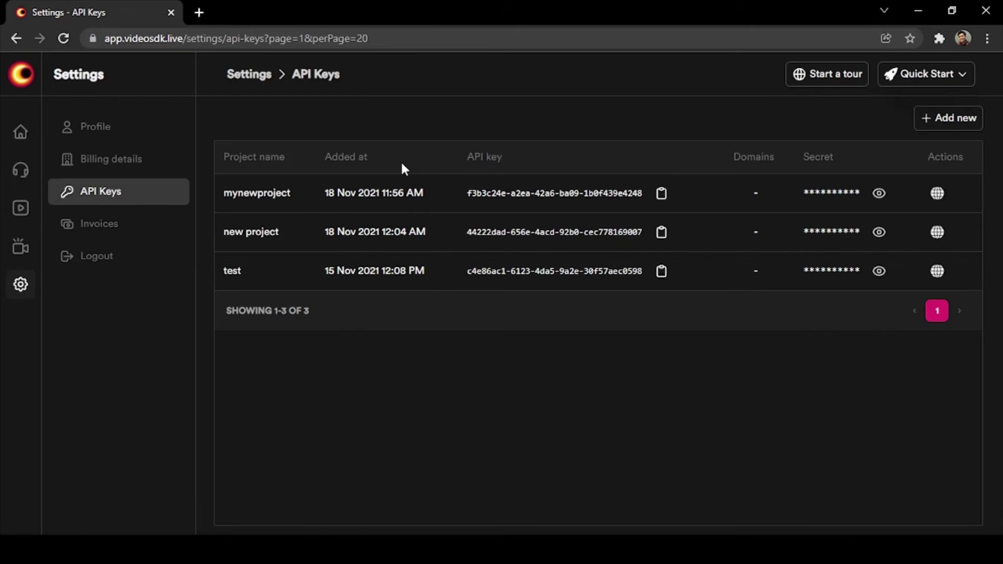
{"action": "left_click", "coordinate": [938, 122]}
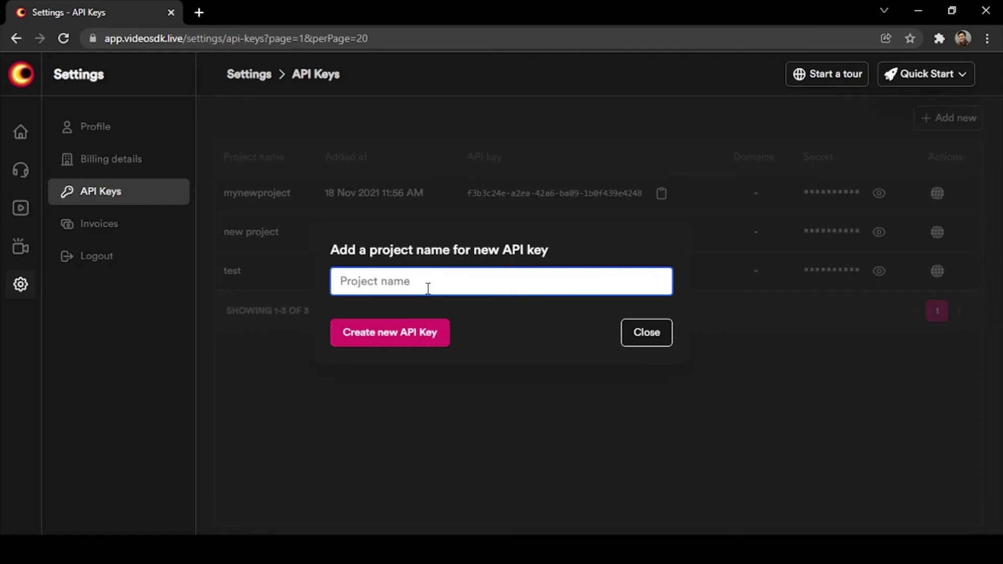
{"action": "type", "text": "JS"}
{"action": "type", "text": "_Proj"}
{"action": "type", "text": "ect"}
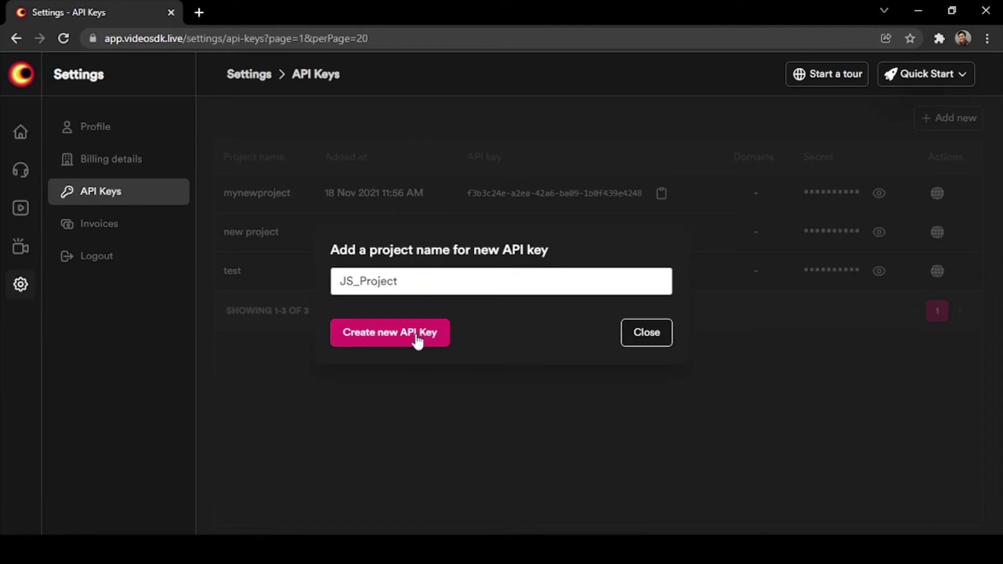
{"action": "left_click", "coordinate": [415, 335]}
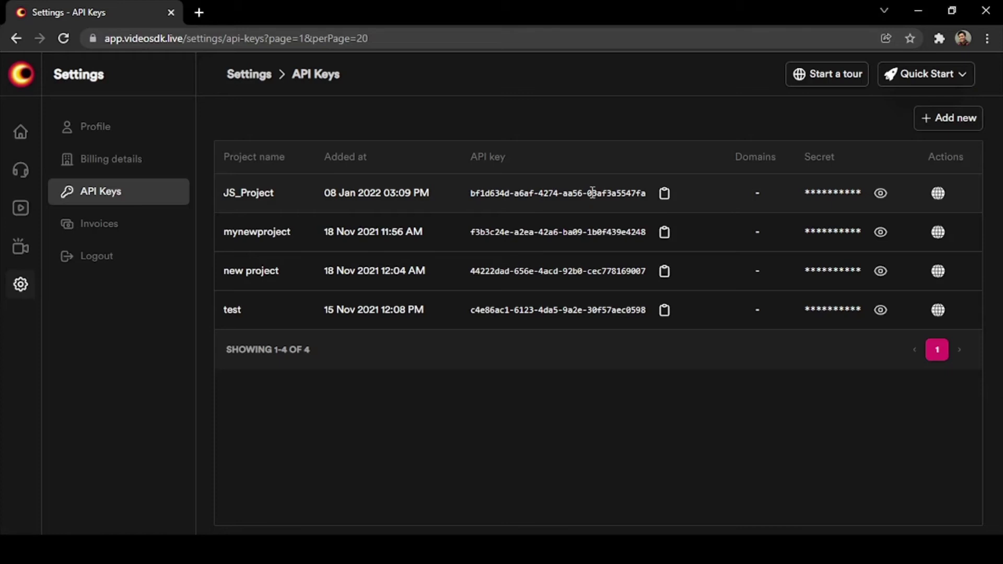
{"action": "left_click", "coordinate": [665, 193]}
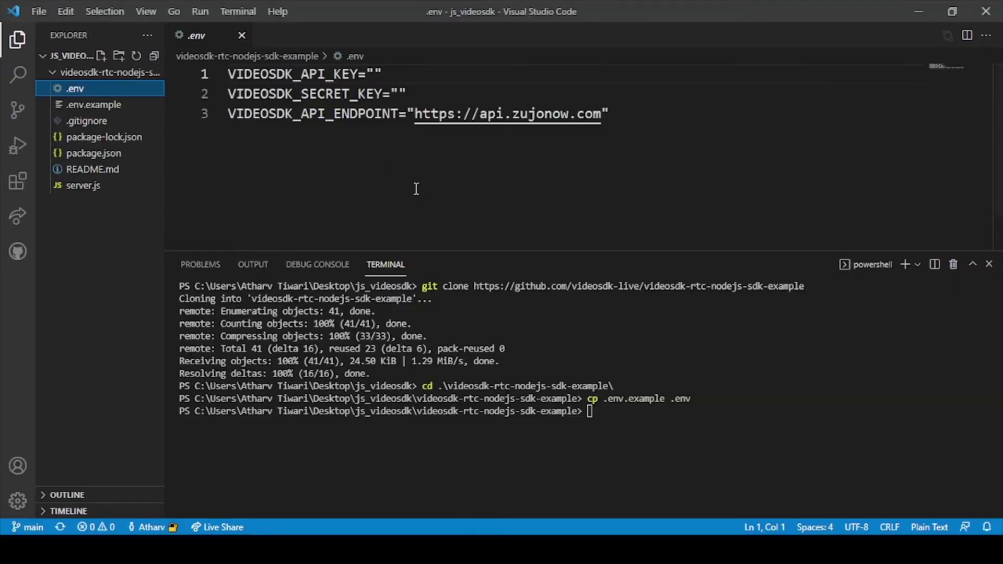
- Paste the JS_Project API key between the VIDEOSDK_API_KEY quotes on line 1
{"action": "left_click", "coordinate": [376, 73]}
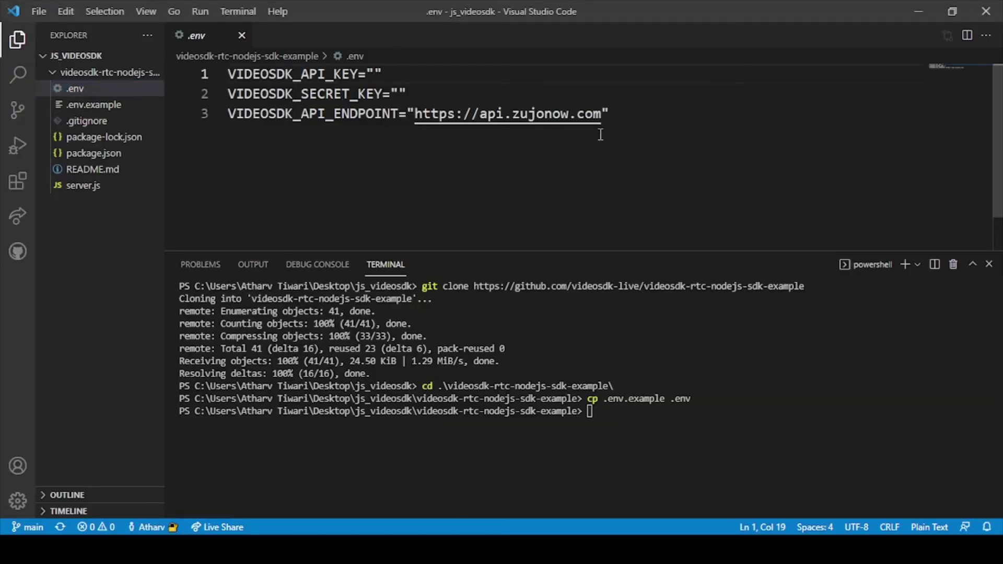
{"action": "key", "text": "ctrl+v"}
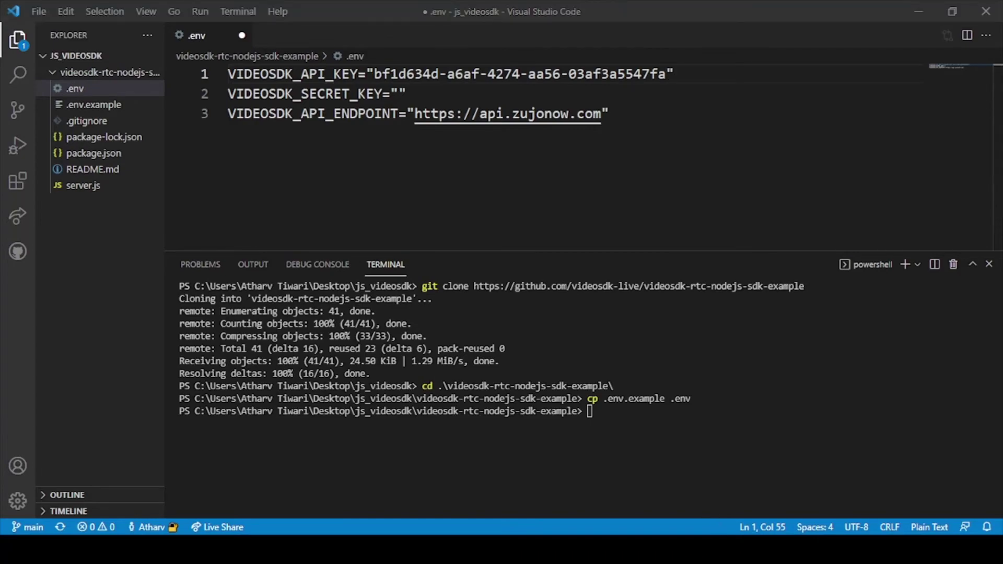
{"action": "key", "text": "alt+Tab"}
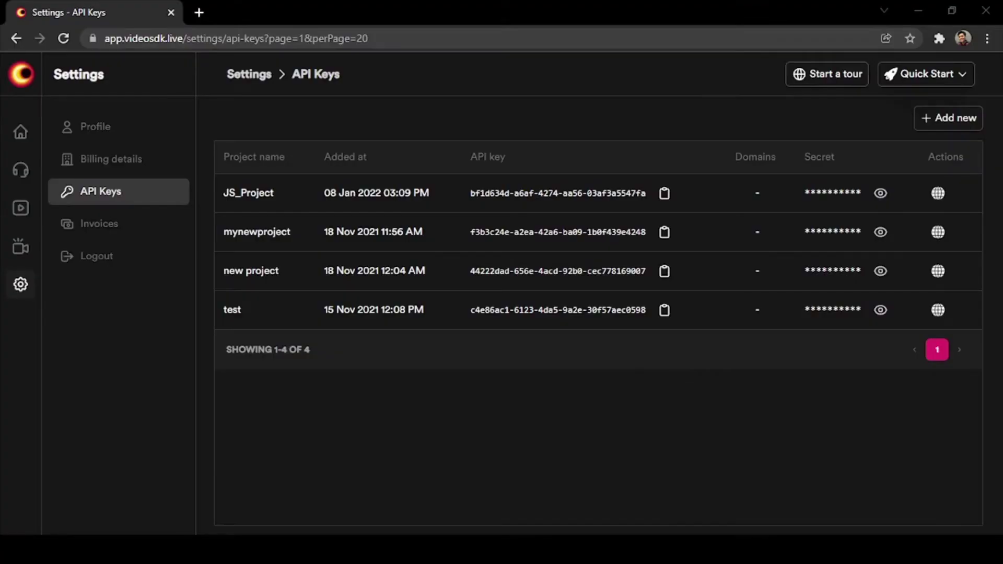
- Reveal and copy the JS_Project secret key from the API keys list
{"action": "left_click", "coordinate": [881, 193]}
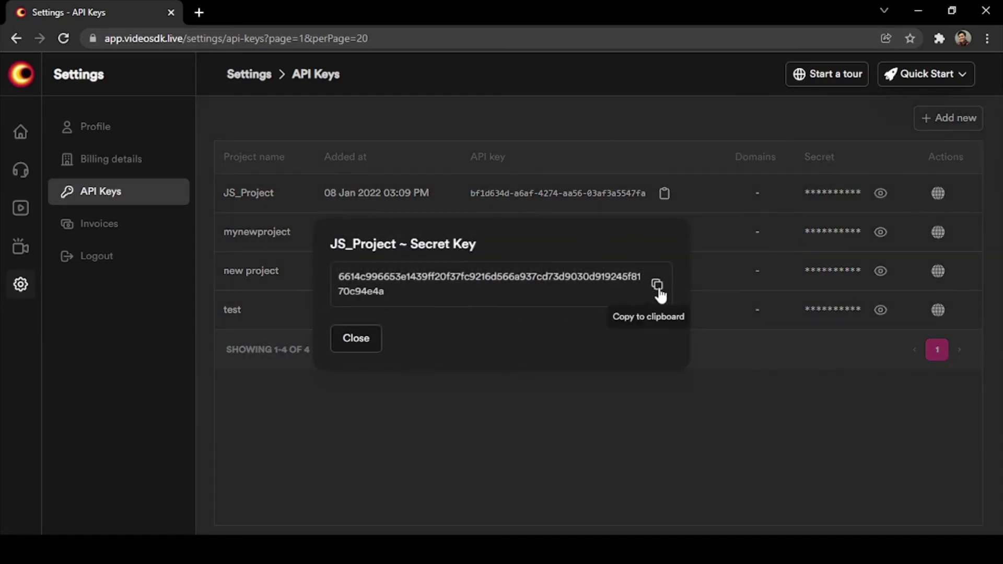
{"action": "left_click", "coordinate": [657, 285]}
{"action": "left_click", "coordinate": [355, 342]}
{"action": "key", "text": "alt+Tab"}
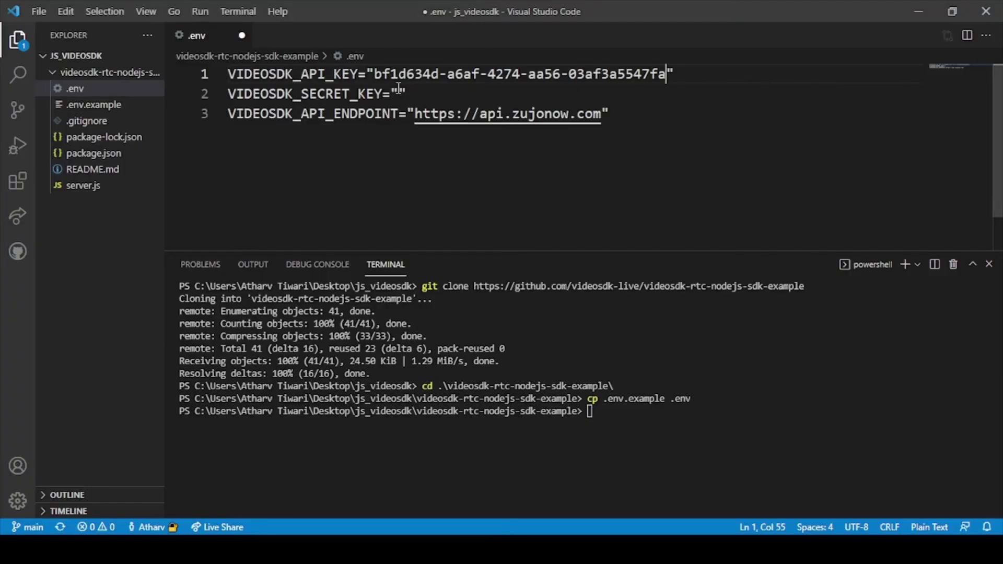
- Paste the secret key into VIDEOSDK_SECRET_KEY on line 2 and save .env
{"action": "left_click", "coordinate": [399, 93]}
{"action": "key", "text": "ctrl+v"}
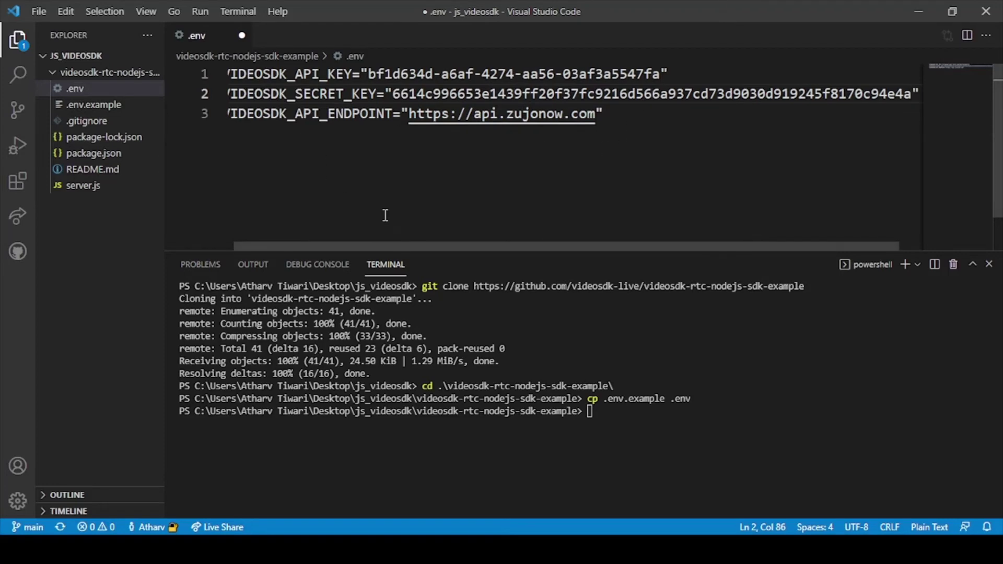
{"action": "key", "text": "ctrl+s"}
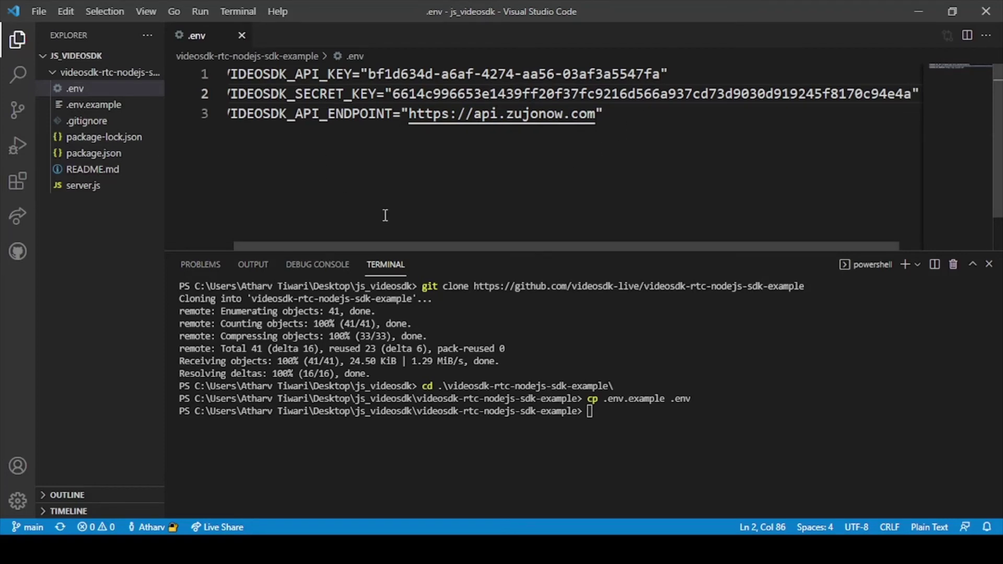
{"action": "left_click_drag", "start_coordinate": [382, 245], "coordinate": [259, 244]}
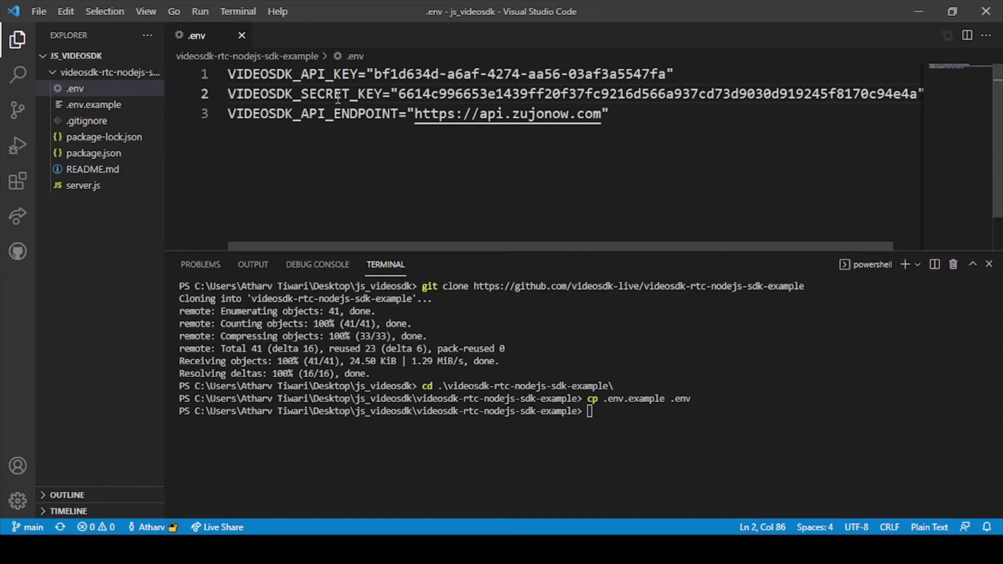
{"action": "left_click", "coordinate": [591, 362]}
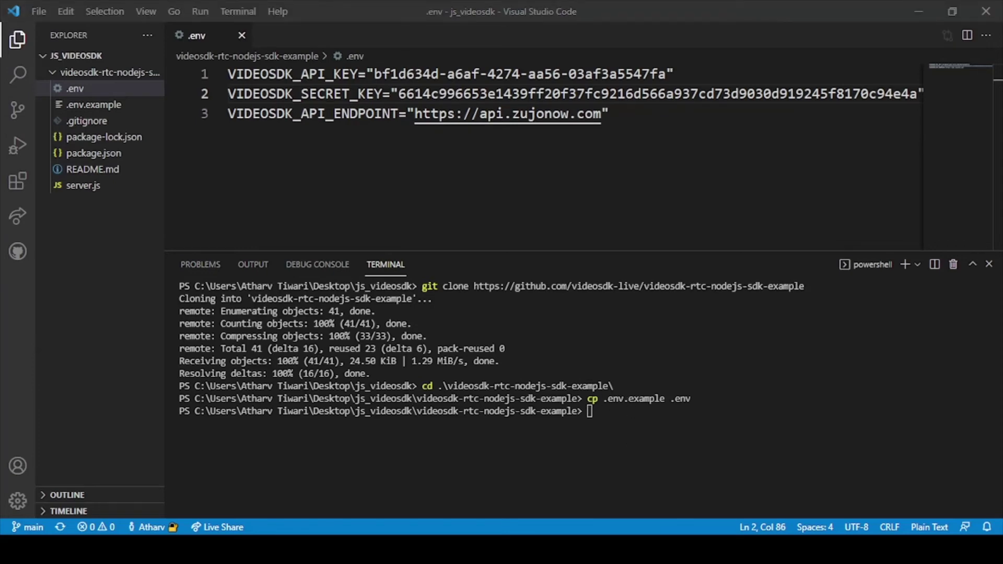
- Run npm install to add the project's 79 packages
{"action": "left_click", "coordinate": [800, 400]}
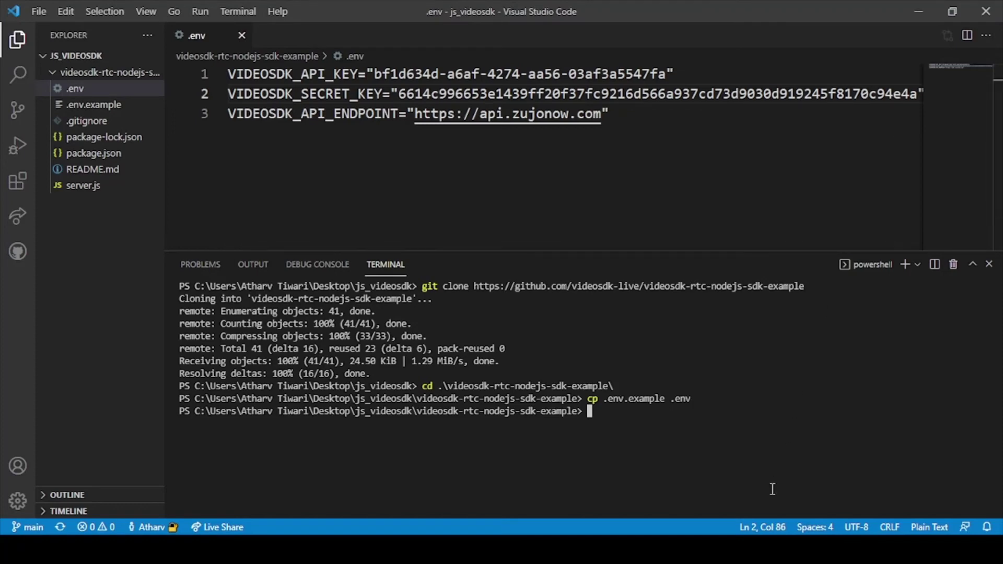
{"action": "type", "text": "npm insta"}
{"action": "type", "text": "ll"}
{"action": "key", "text": "Return"}
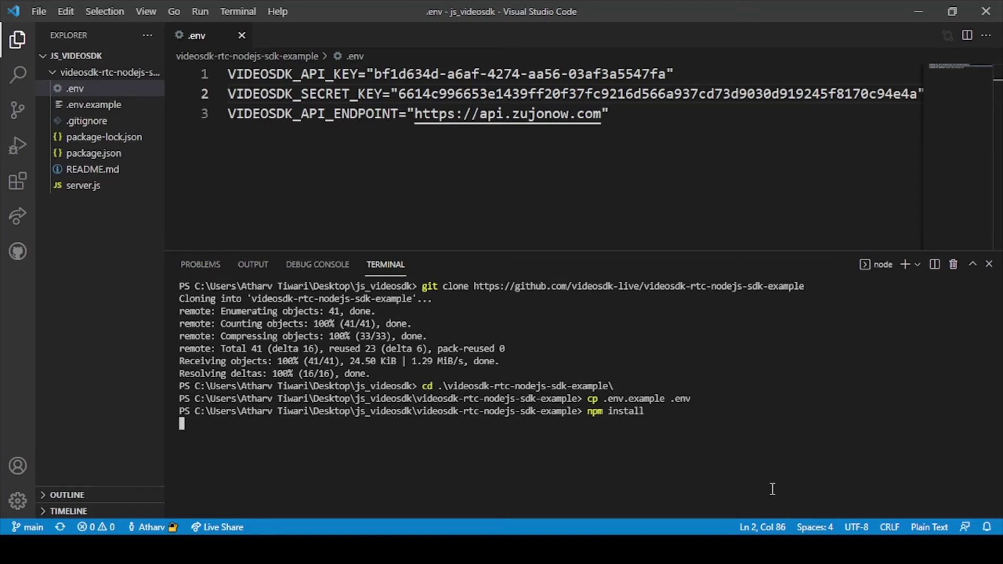
{"action": "key", "text": "alt"}
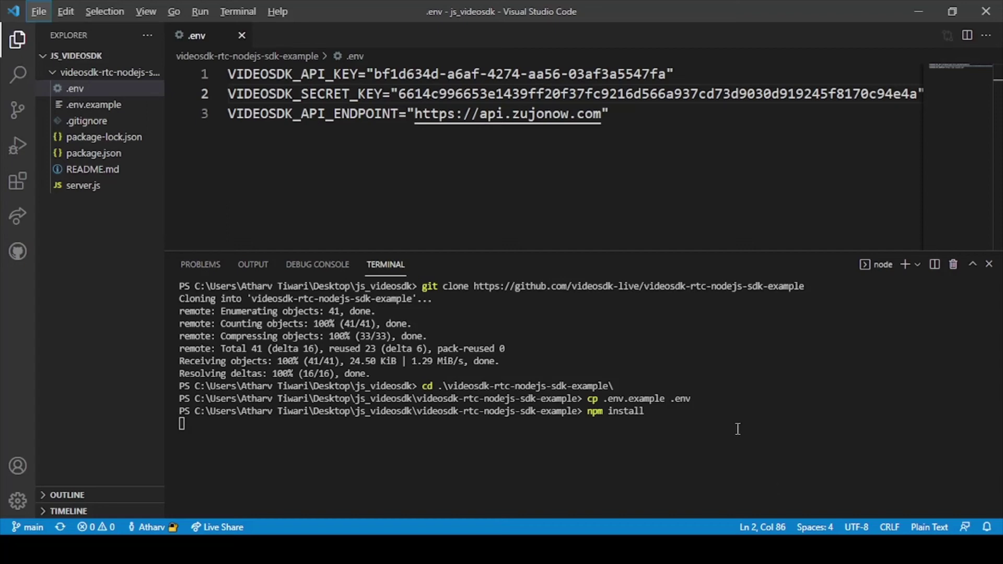
{"action": "key", "text": "alt+Tab"}
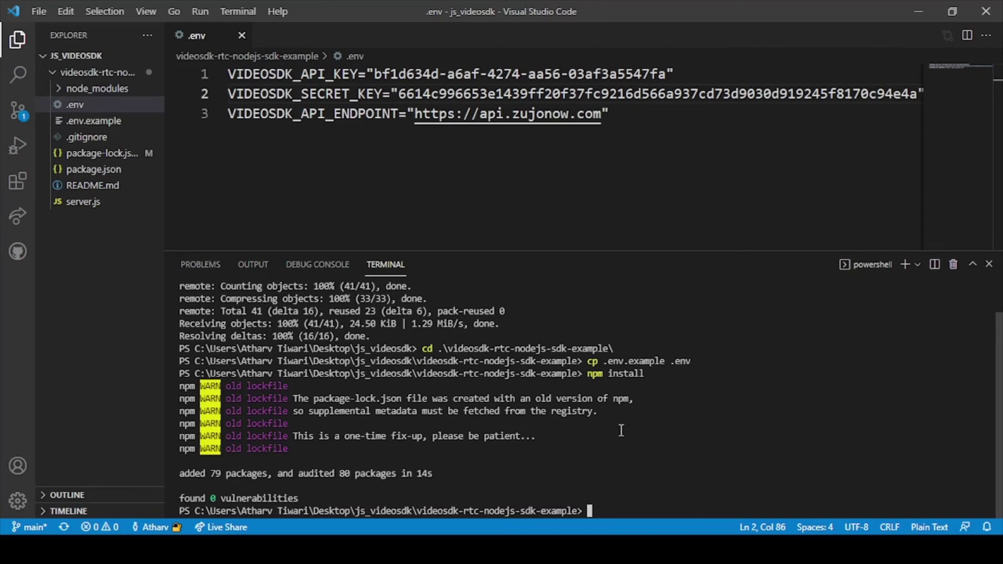
{"action": "type", "text": "npm "}
{"action": "type", "text": "run st"}
{"action": "type", "text": "art"}
{"action": "key", "text": "Return"}
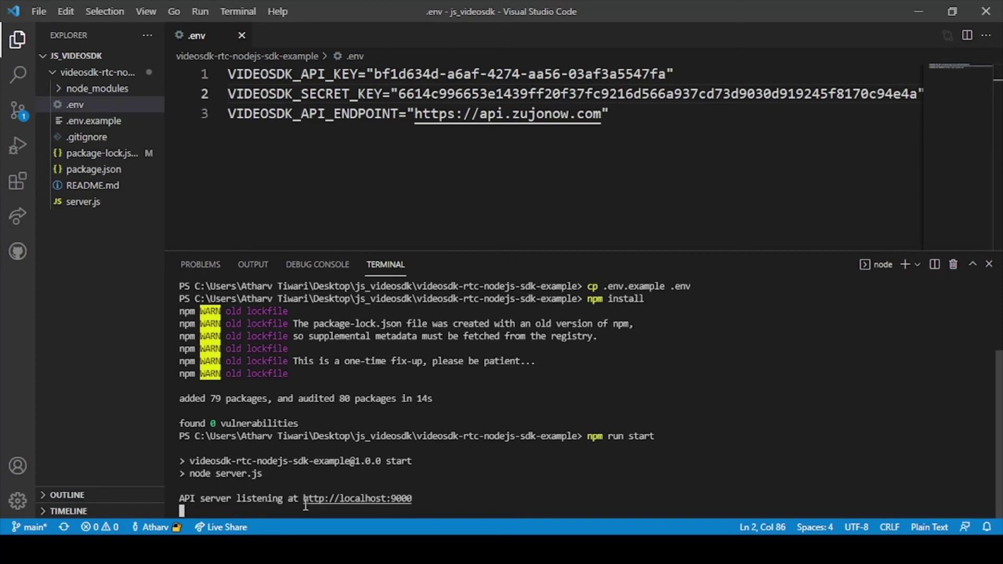
{"action": "left_click_drag", "start_coordinate": [302, 500], "coordinate": [414, 502]}
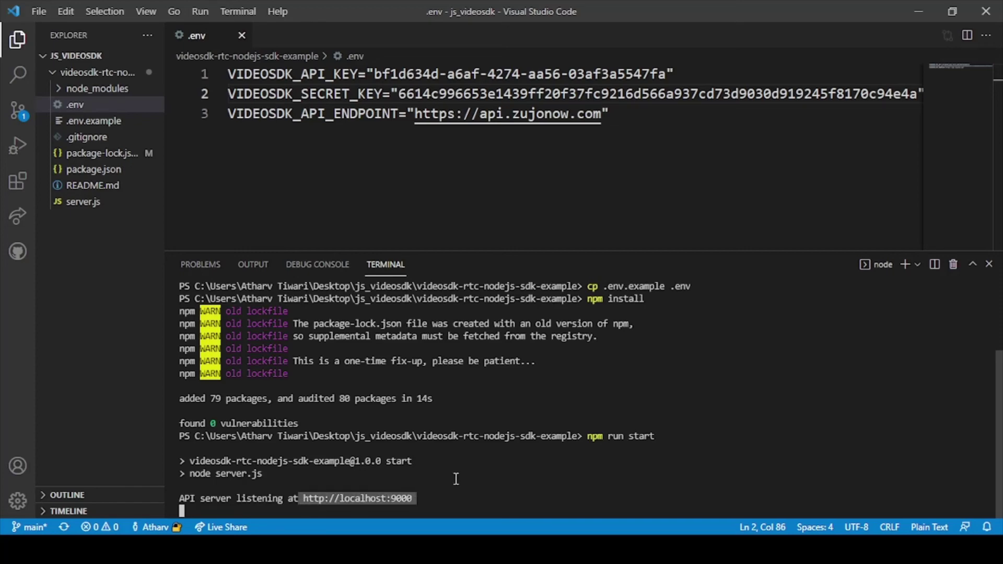
{"action": "key", "text": "ctrl+c"}
{"action": "left_click_drag", "start_coordinate": [303, 500], "coordinate": [423, 498]}
{"action": "key", "text": "alt+Tab"}
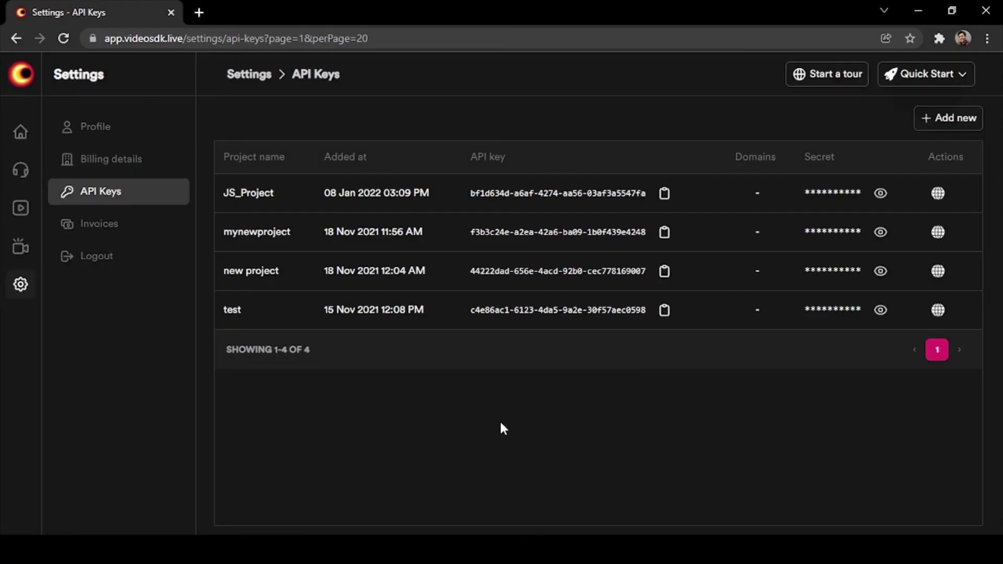
{"action": "key", "text": "ctrl+t"}
{"action": "type", "text": "http://localhost:9000"}
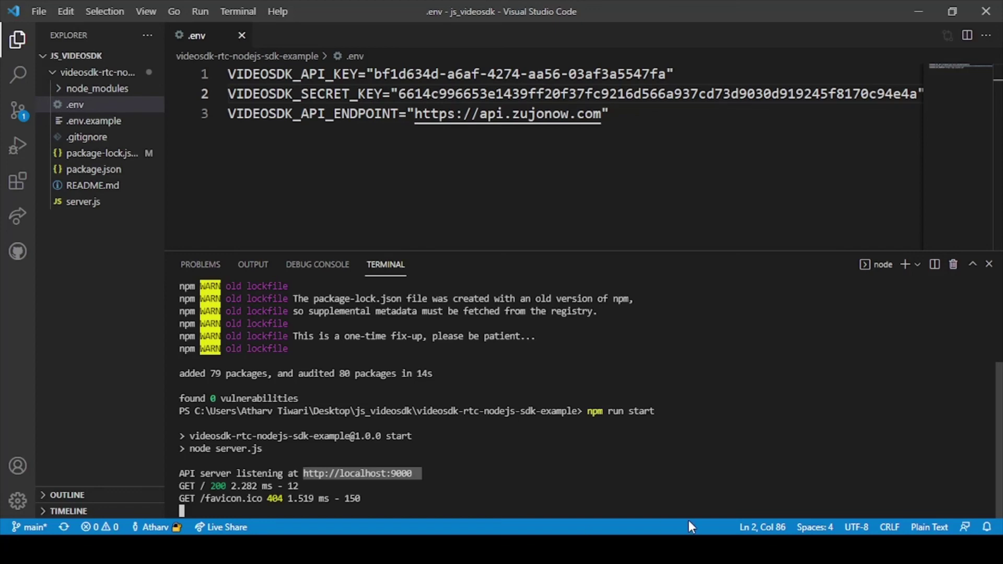
{"action": "key", "text": "alt+Tab"}
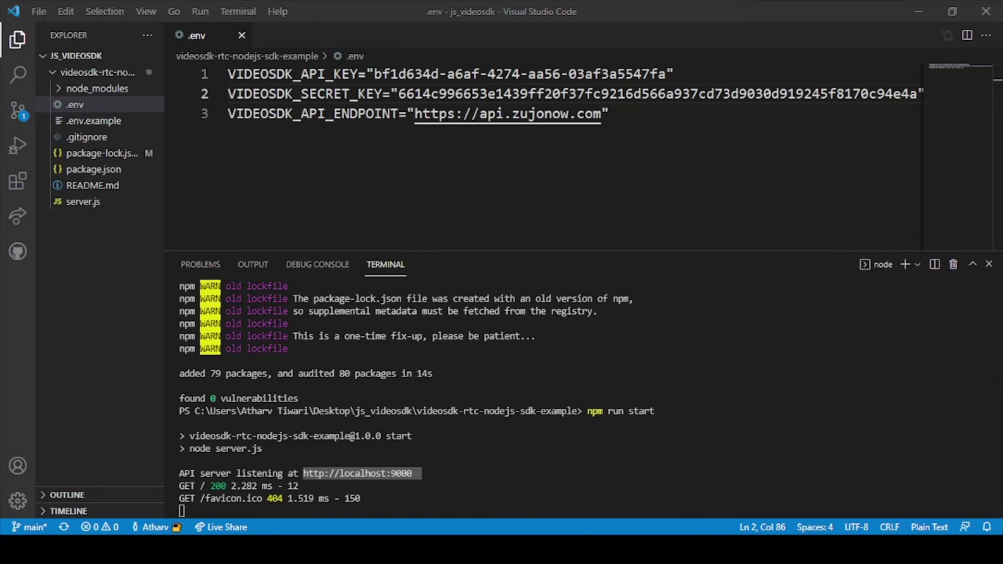